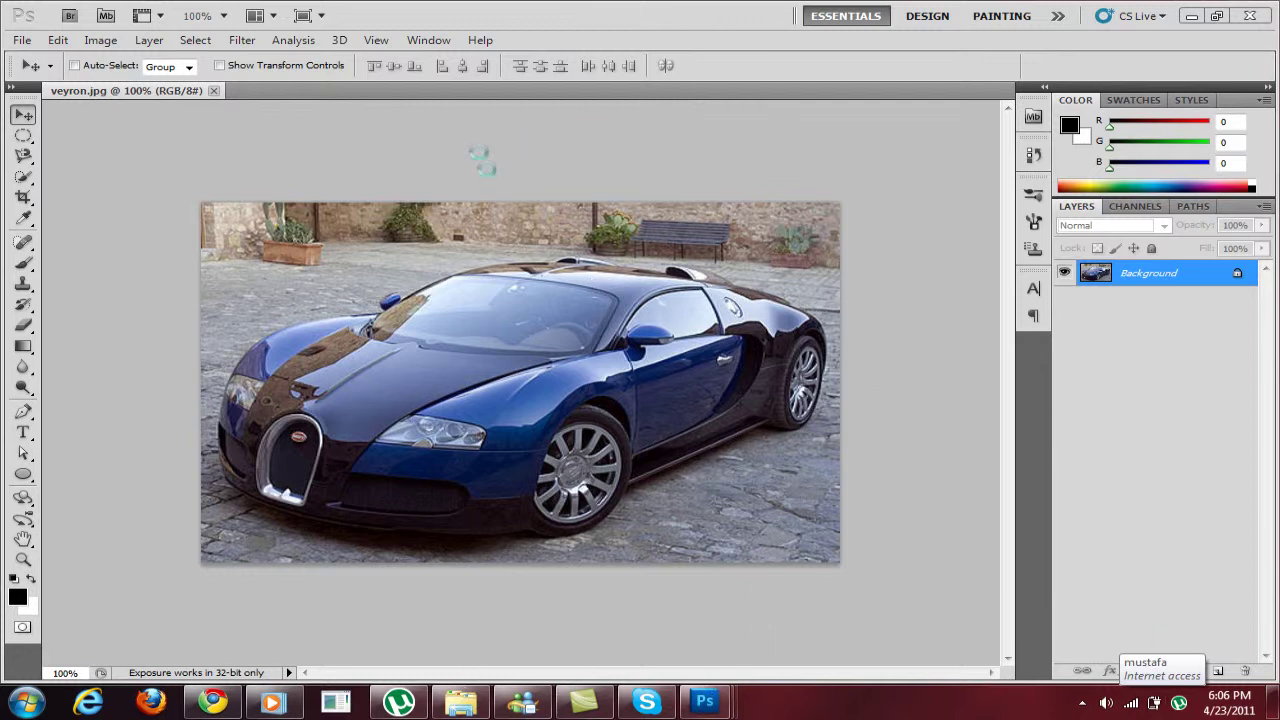
# Desaturate the Bugatti photo to greyscale and save it as the JPEG Car.jpg
pyautogui.click(101, 40)
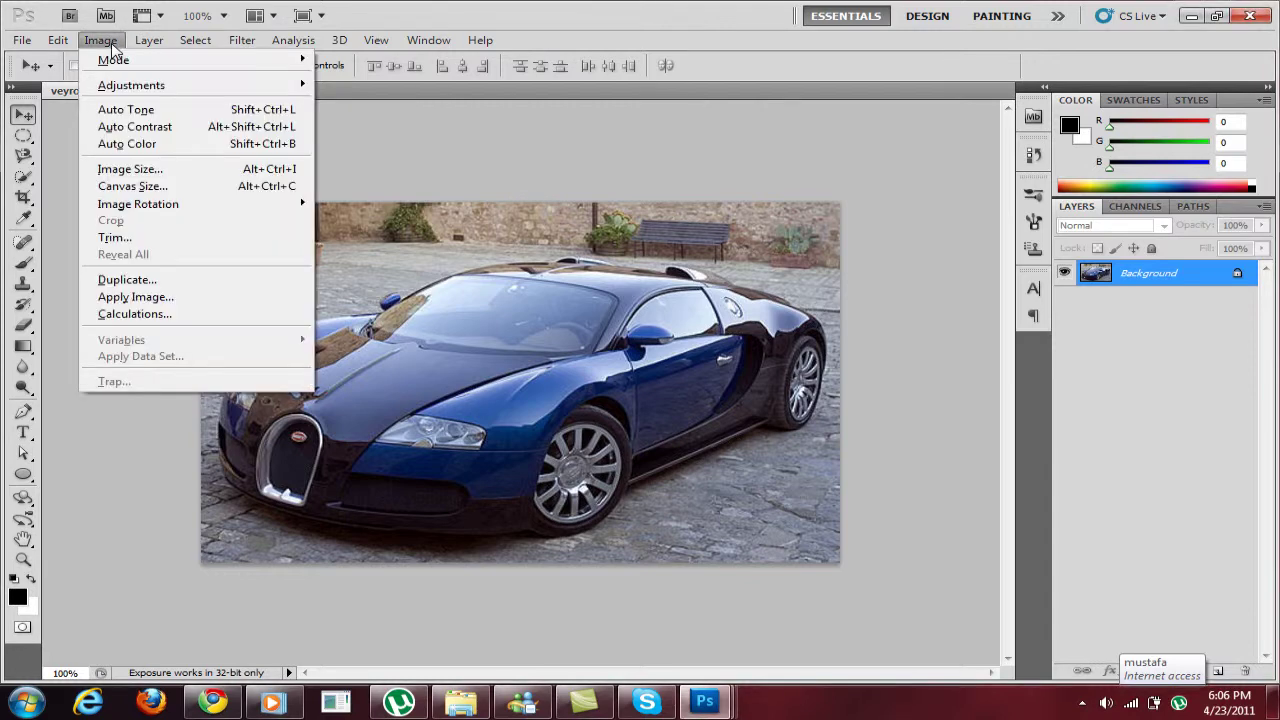
pyautogui.moveTo(131, 85)
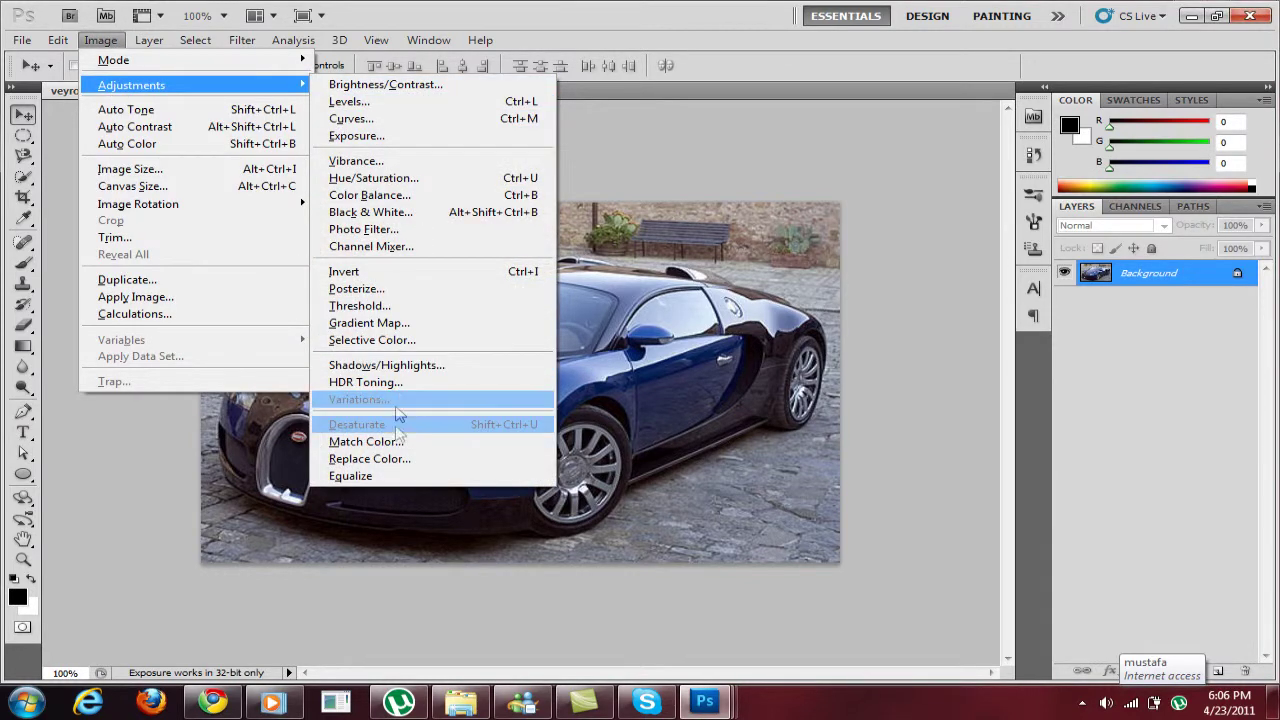
pyautogui.click(399, 425)
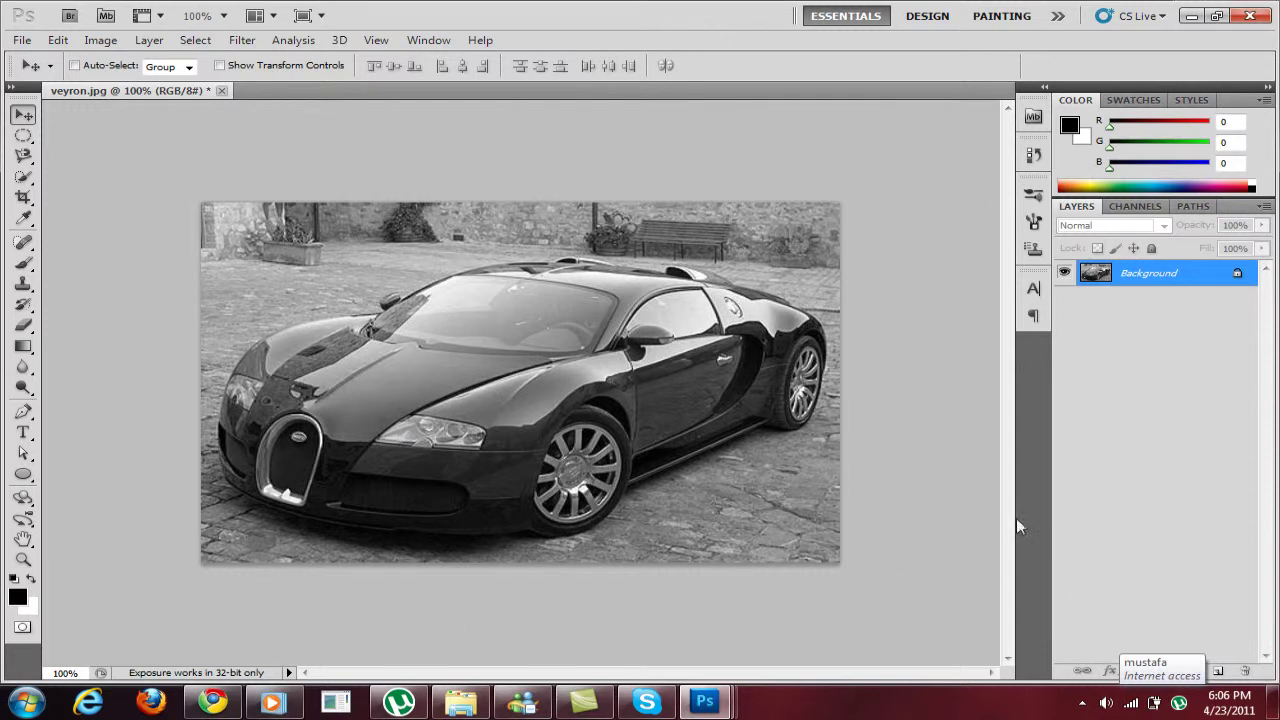
pyautogui.click(21, 40)
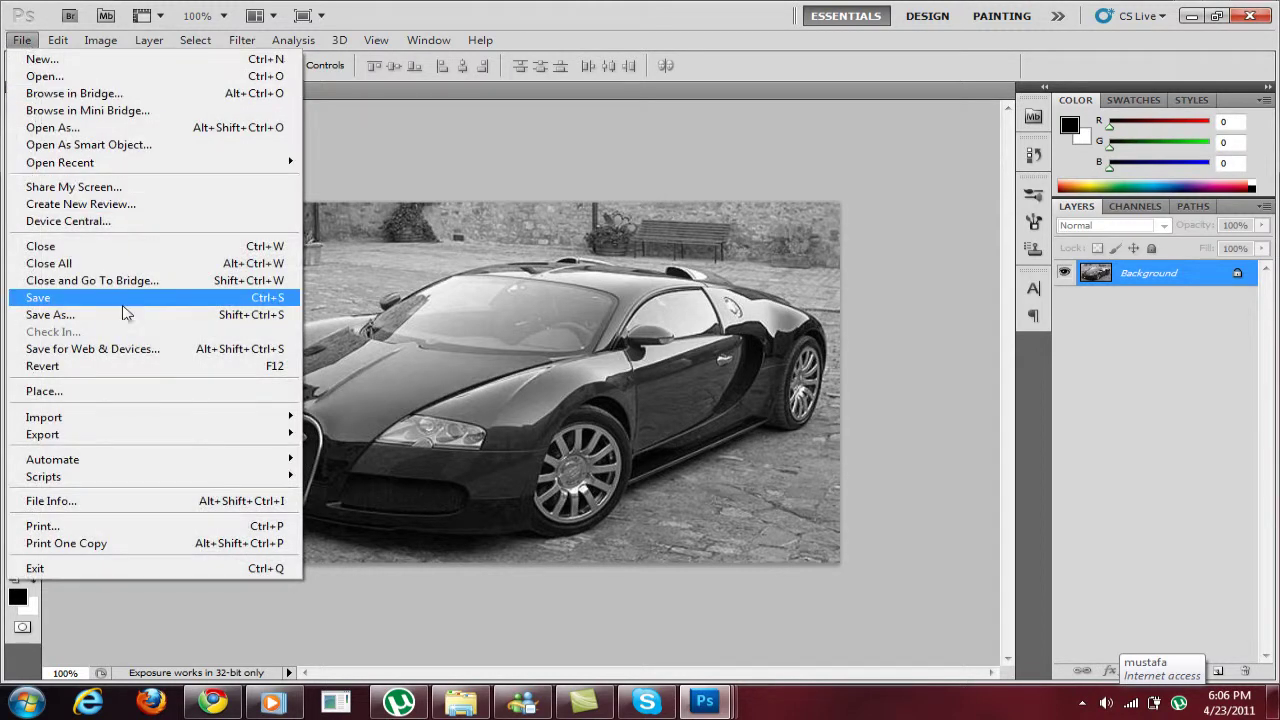
pyautogui.click(126, 316)
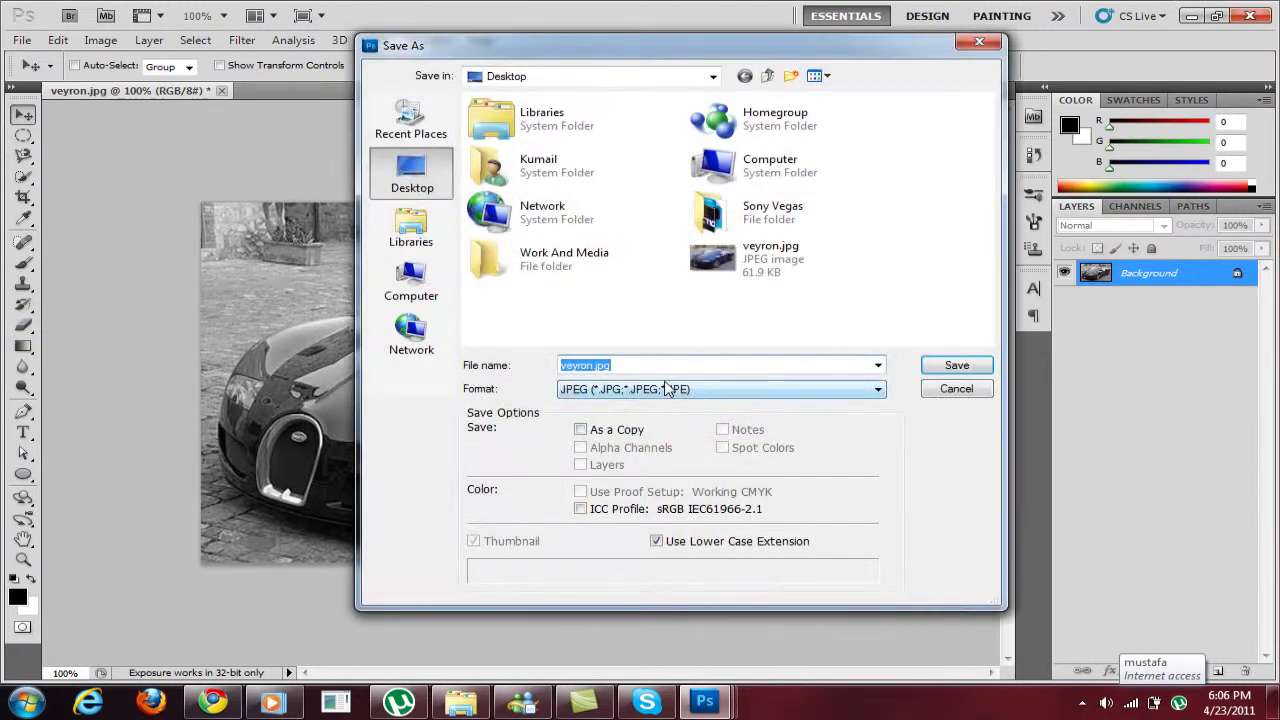
pyautogui.write('Car')
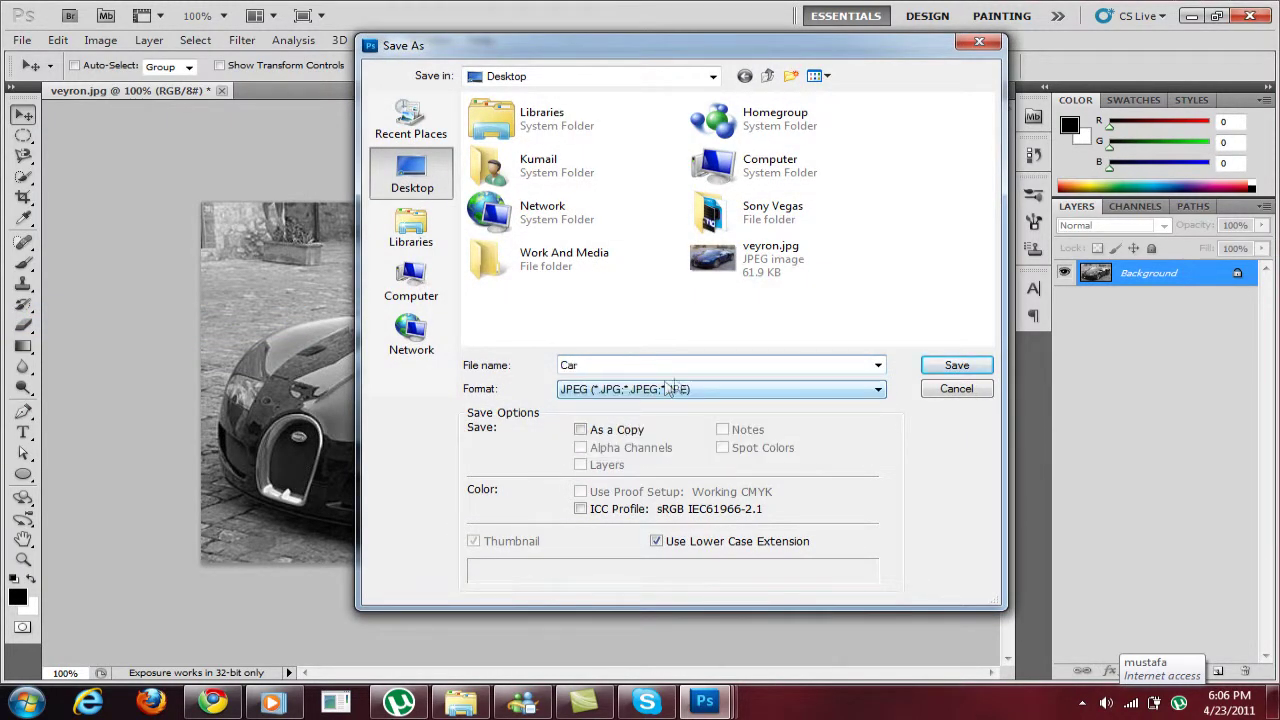
pyautogui.click(957, 366)
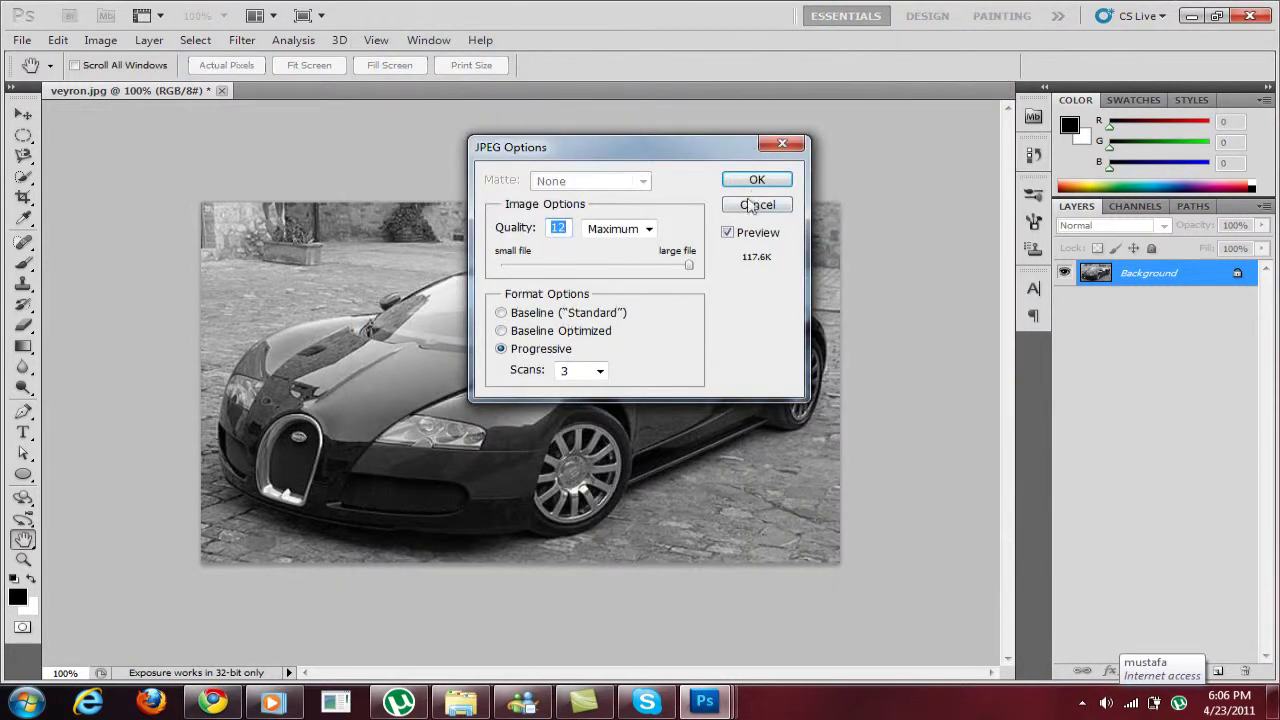
pyautogui.click(756, 184)
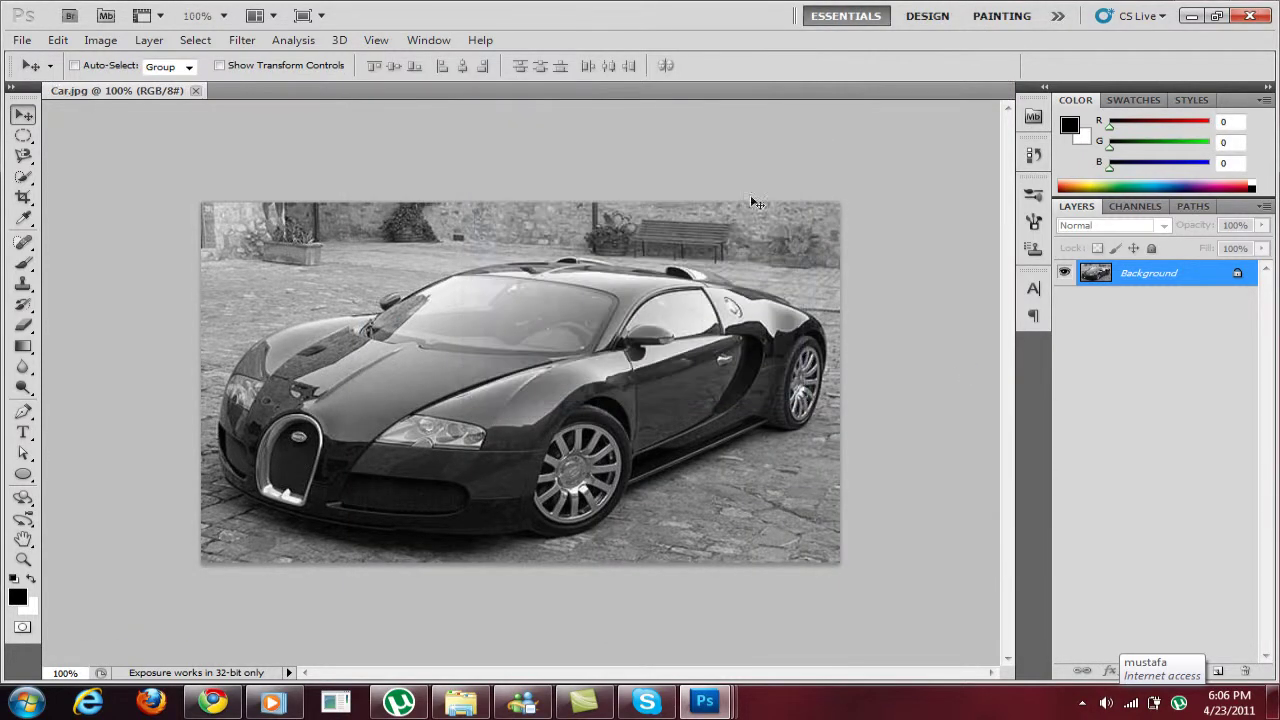
# Reopen the colour veyron.jpg and float it in its own window over Car
pyautogui.click(21, 40)
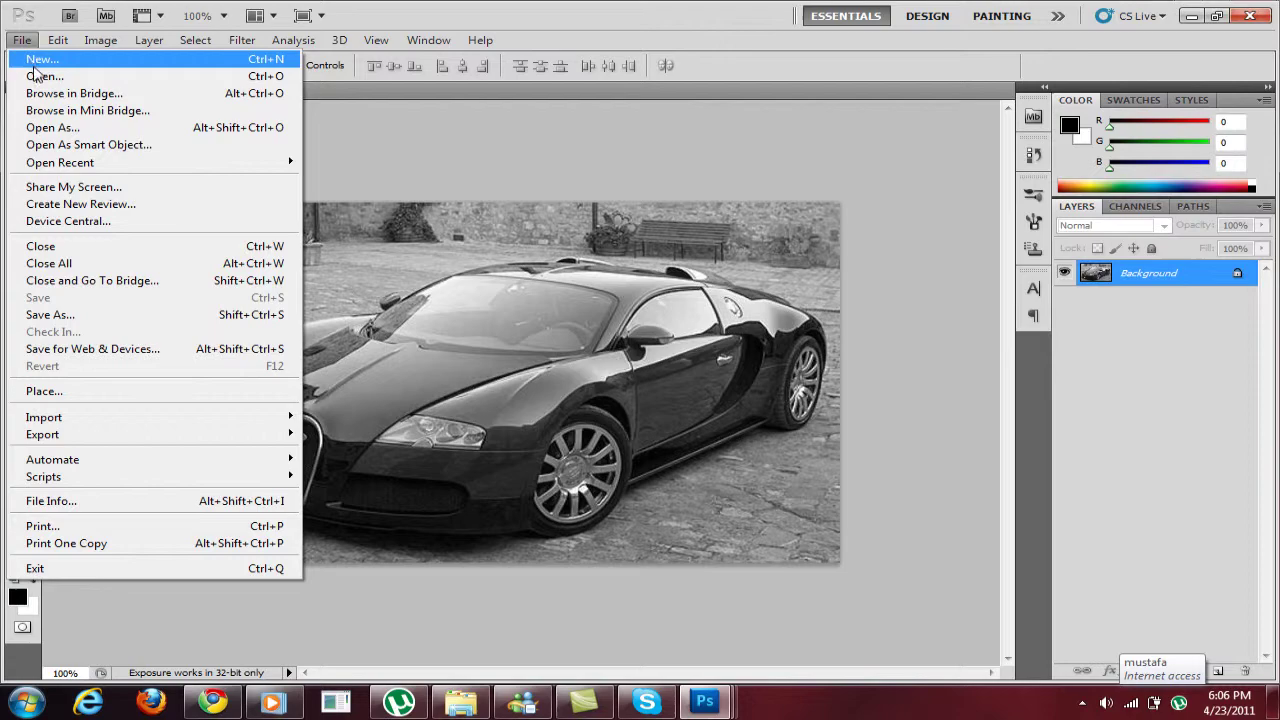
pyautogui.click(36, 77)
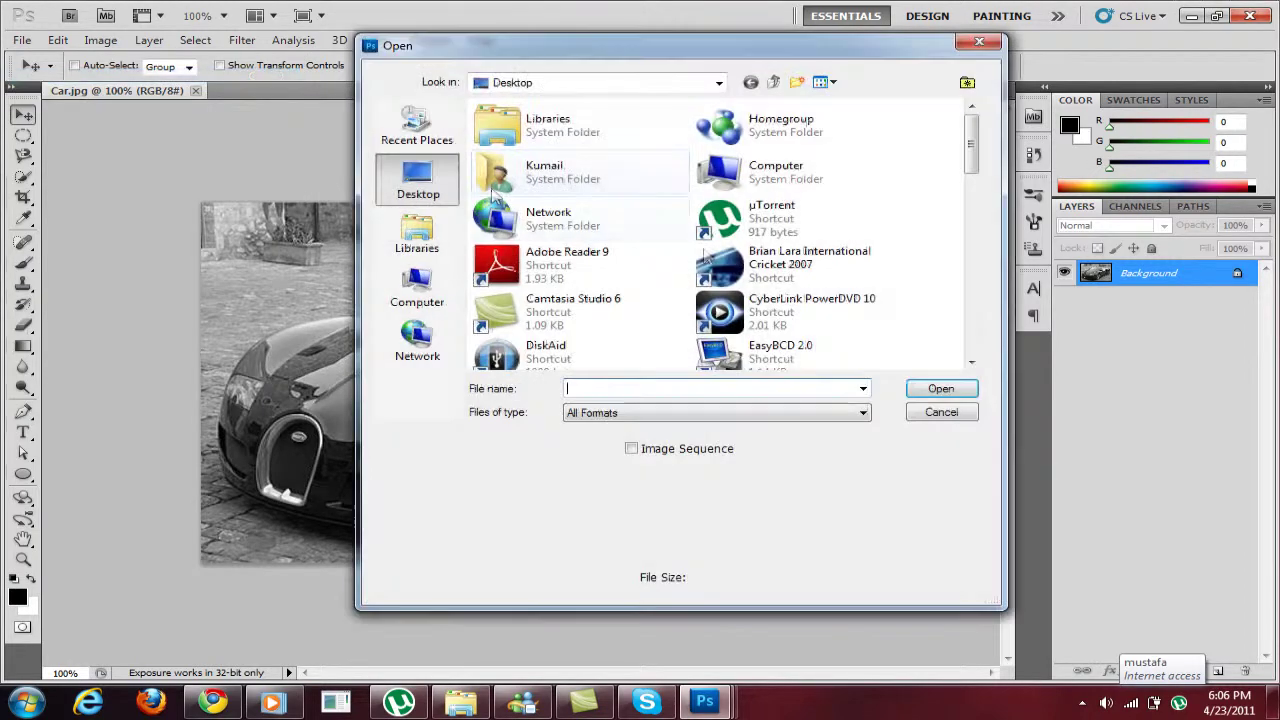
pyautogui.moveTo(968, 138); pyautogui.dragTo(938, 288)
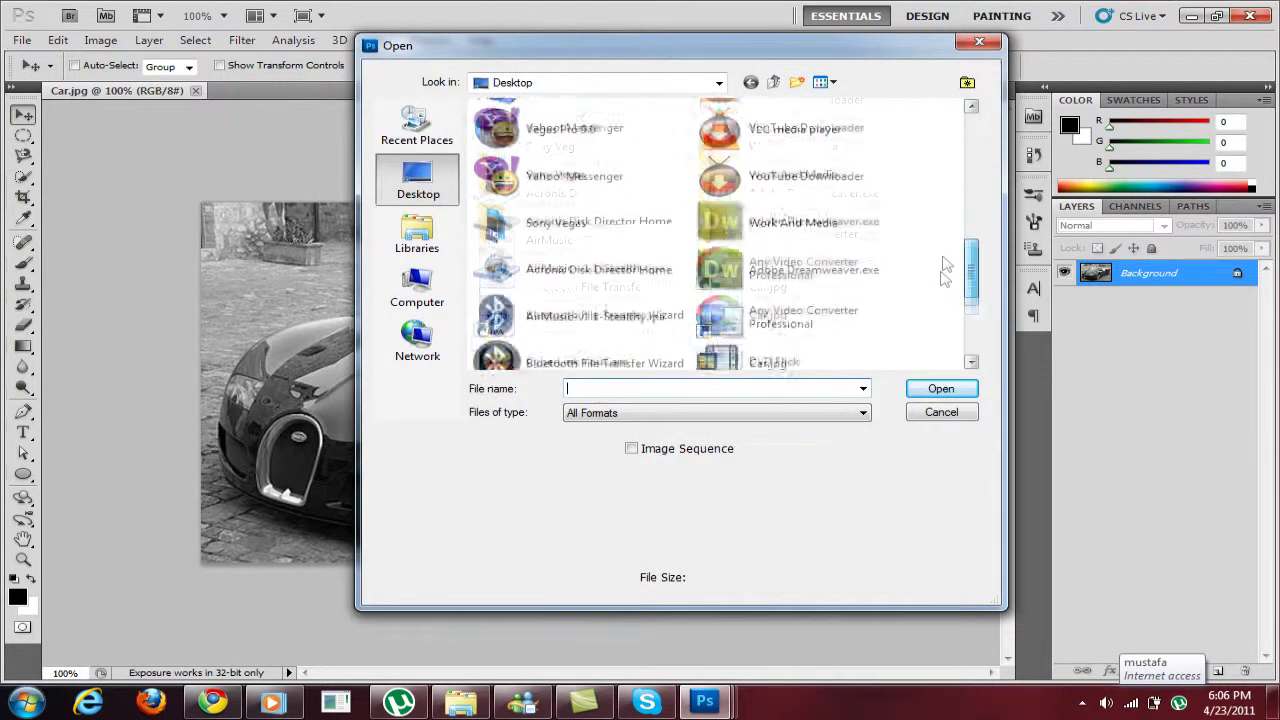
pyautogui.scroll(-1, 938, 288)
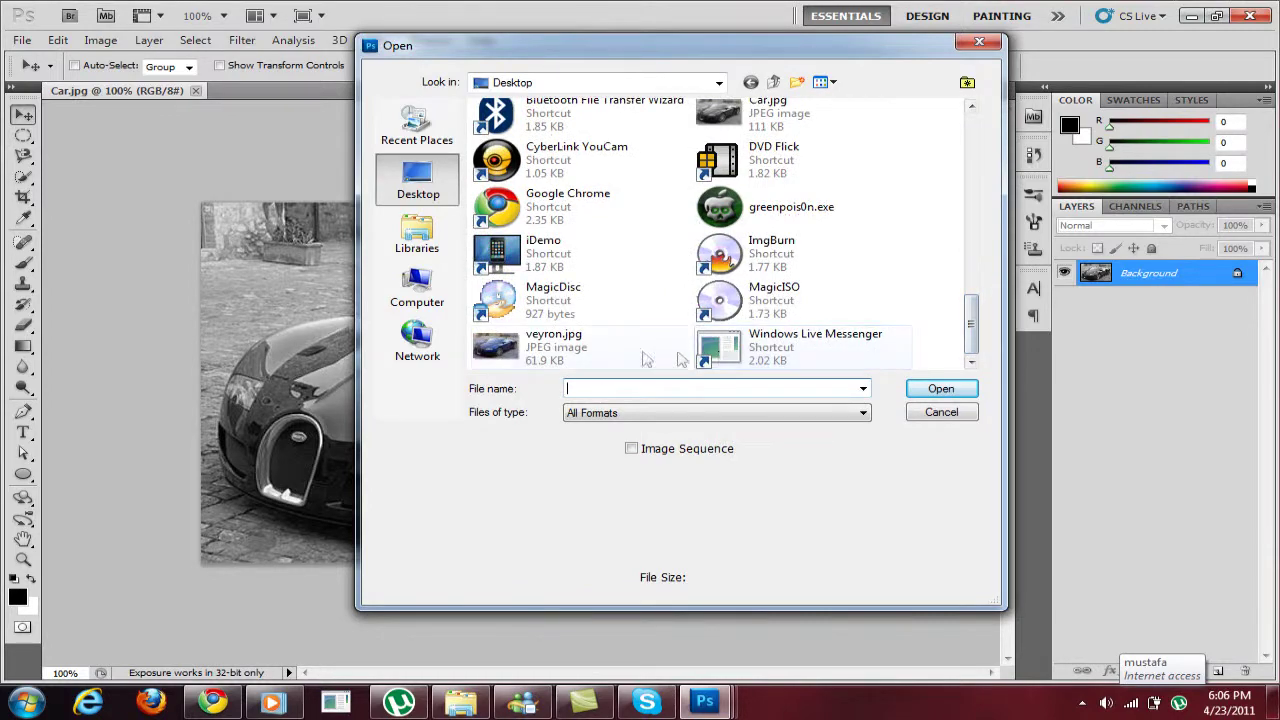
pyautogui.doubleClick(612, 350)
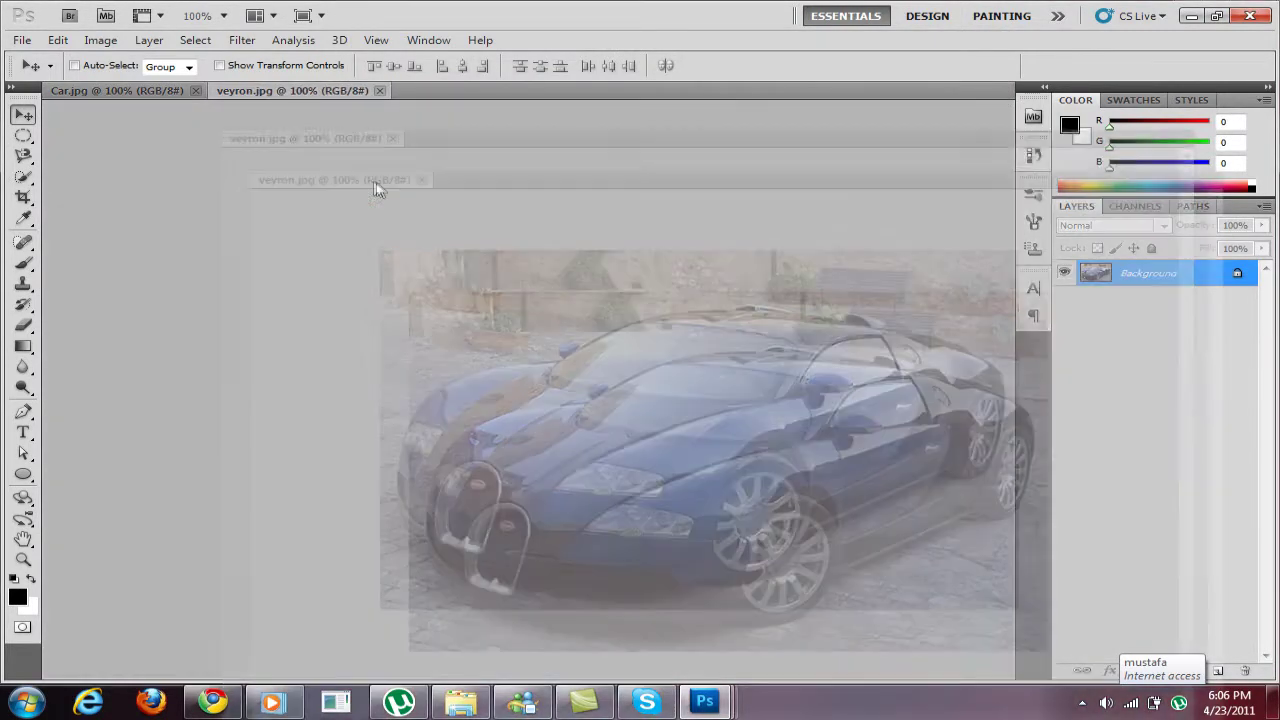
pyautogui.moveTo(358, 93)
pyautogui.mouseDown()
pyautogui.moveTo(517, 177)
pyautogui.moveTo(627, 185)
pyautogui.mouseUp()
pyautogui.click(24, 178)
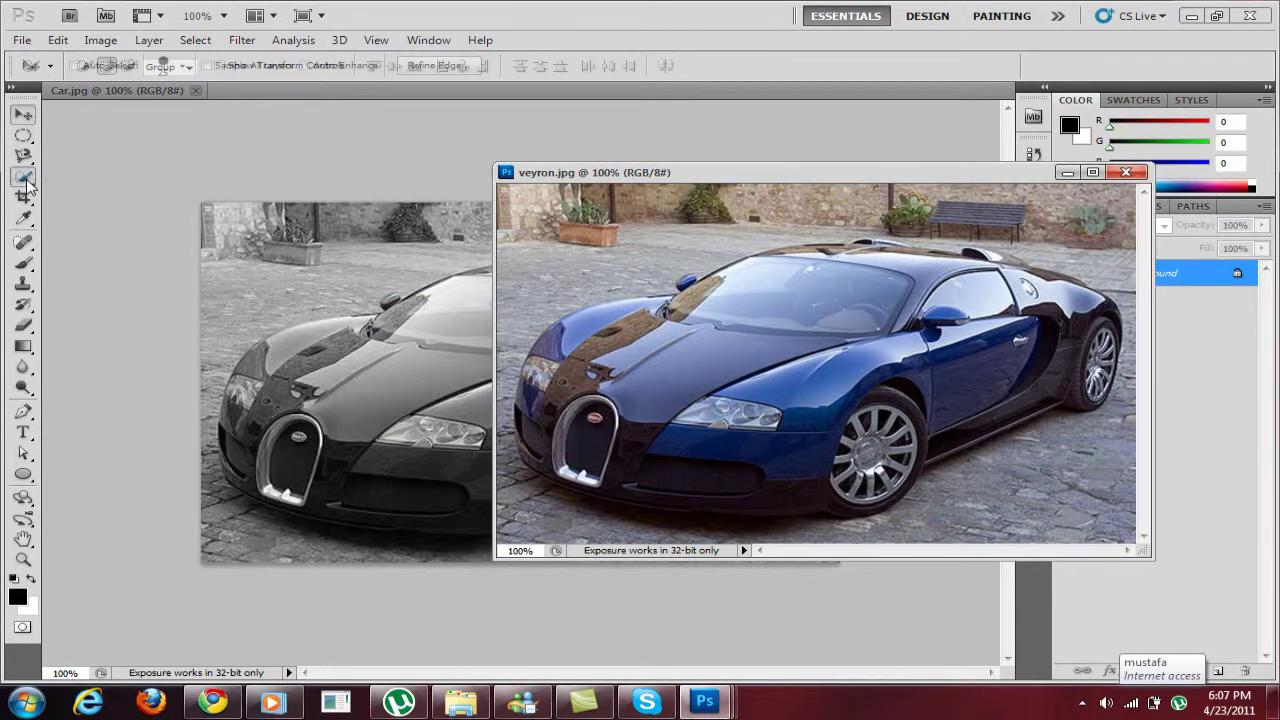
pyautogui.click(27, 185)
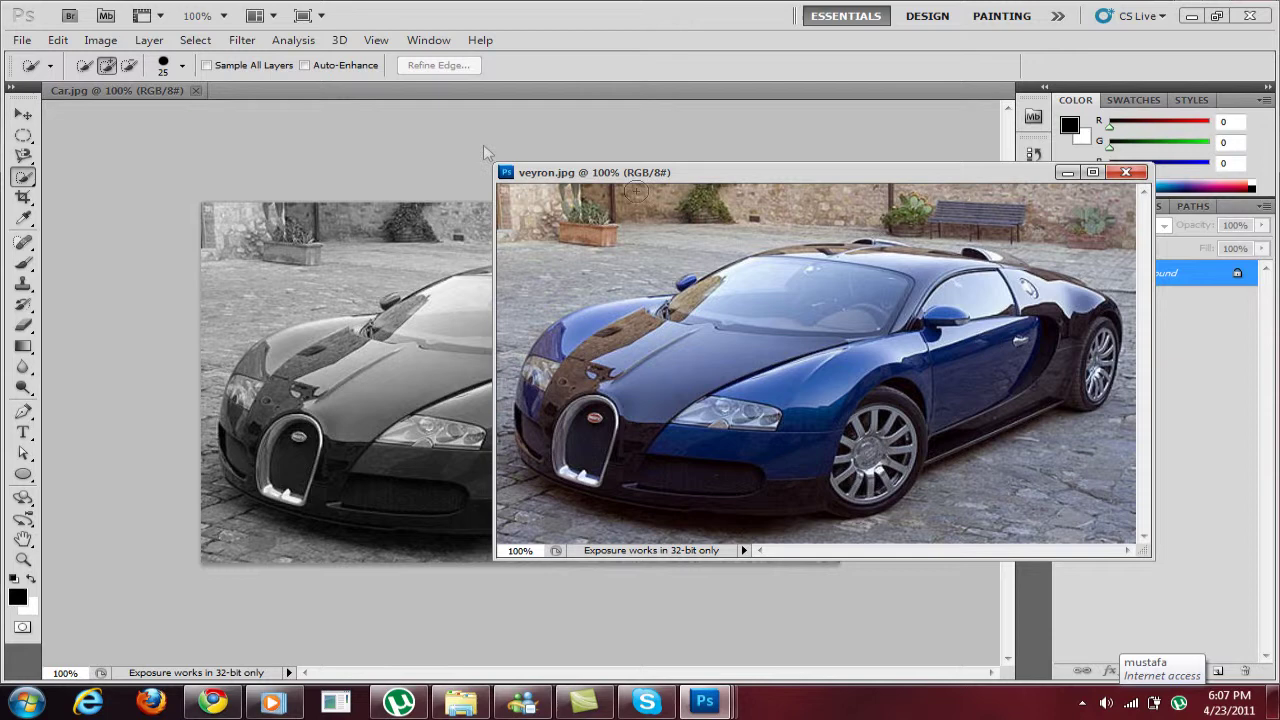
# In add mode, paint a selection over the hood, windshield, side, roof and rear wheel
pyautogui.click(105, 65)
pyautogui.moveTo(735, 370); pyautogui.dragTo(886, 295)
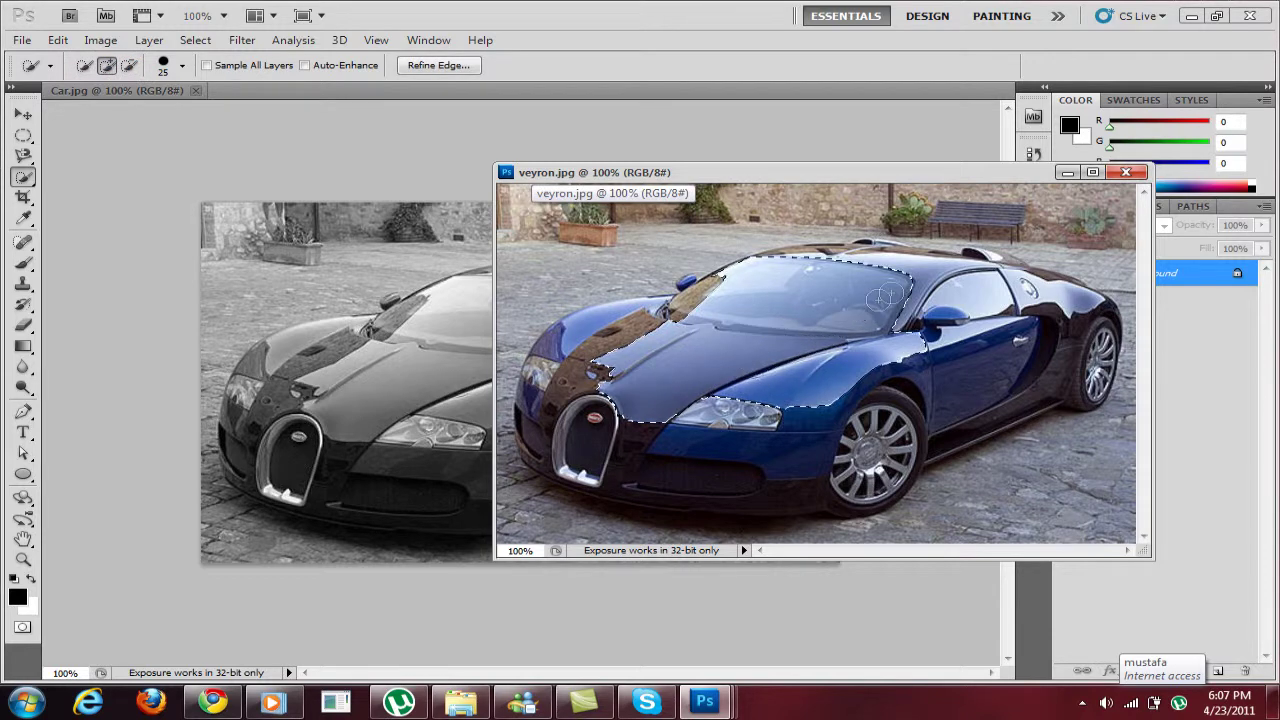
pyautogui.moveTo(960, 340)
pyautogui.mouseDown()
pyautogui.moveTo(988, 376)
pyautogui.moveTo(758, 447)
pyautogui.moveTo(666, 451)
pyautogui.moveTo(584, 434)
pyautogui.moveTo(562, 360)
pyautogui.moveTo(540, 345)
pyautogui.moveTo(698, 306)
pyautogui.mouseUp()
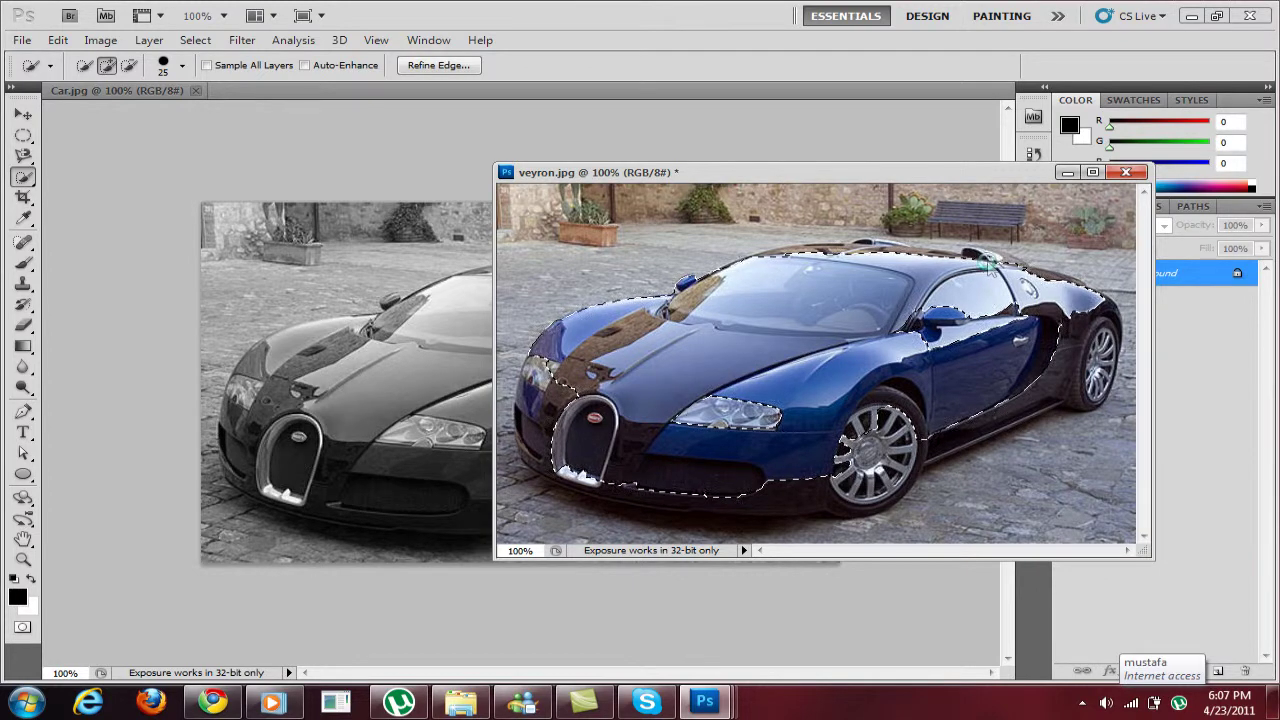
pyautogui.moveTo(993, 257); pyautogui.dragTo(1005, 263)
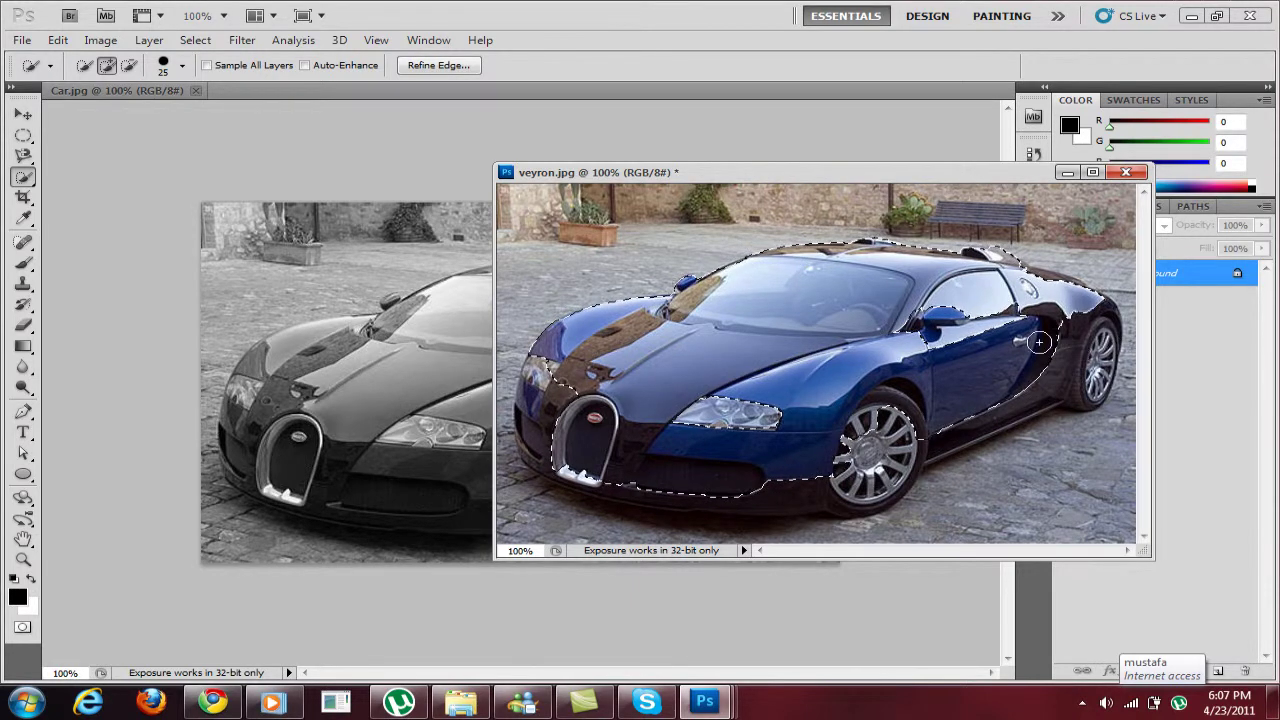
pyautogui.moveTo(1081, 346)
pyautogui.mouseDown()
pyautogui.moveTo(855, 472)
pyautogui.moveTo(880, 474)
pyautogui.moveTo(792, 484)
pyautogui.moveTo(565, 397)
pyautogui.mouseUp()
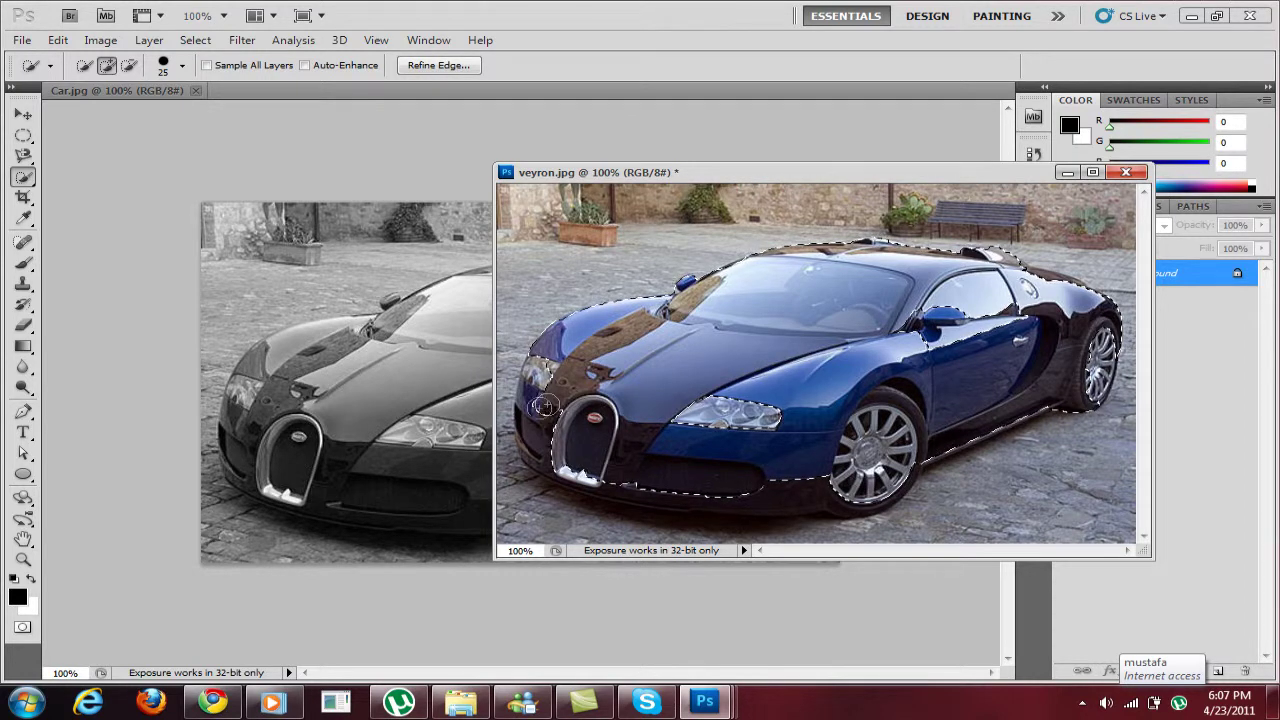
# Add the front edge, bumper, headlight and side mirror, undoing the ground spill
pyautogui.moveTo(541, 406); pyautogui.dragTo(549, 456)
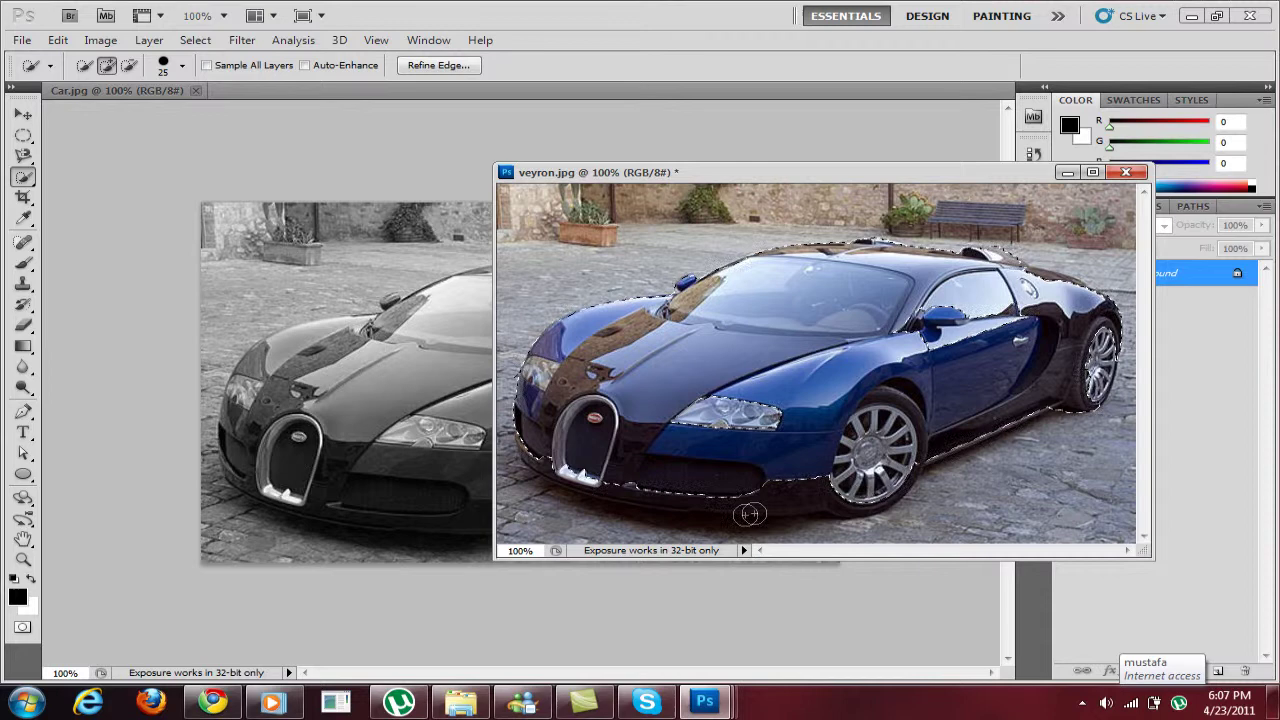
pyautogui.moveTo(752, 506); pyautogui.dragTo(798, 477)
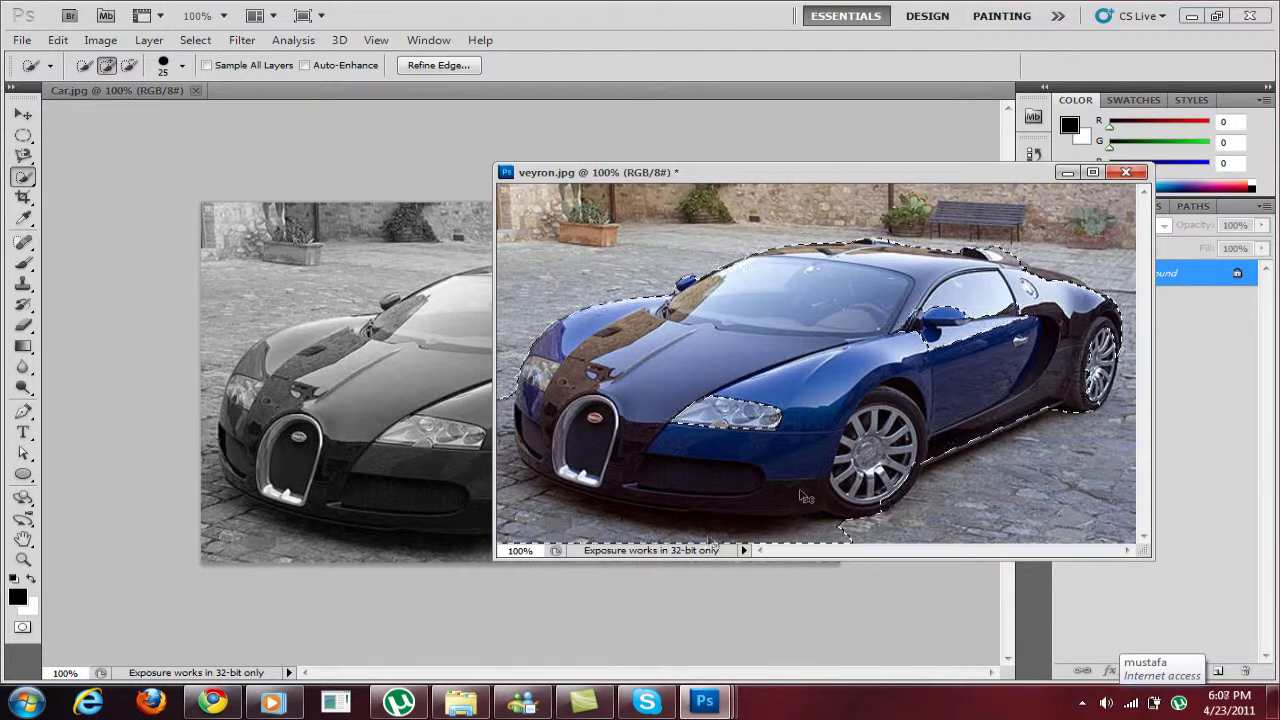
pyautogui.hotkey('ctrl', 'z')
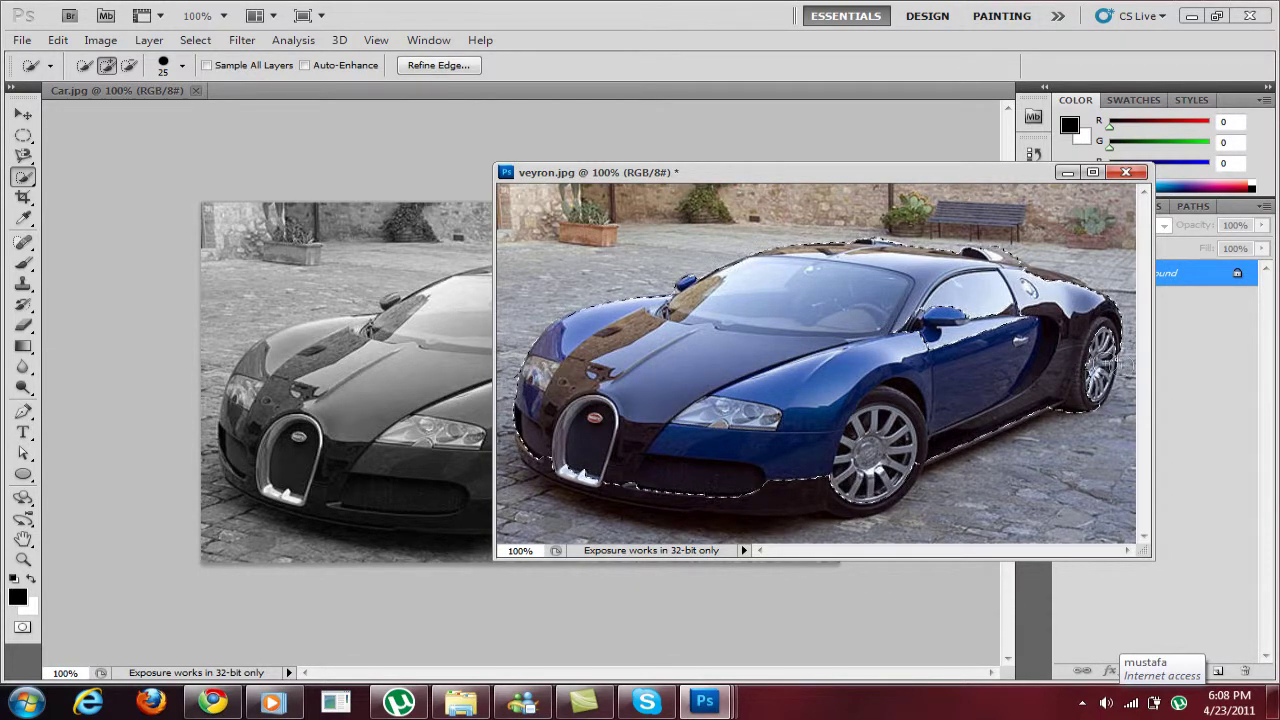
pyautogui.click(970, 330)
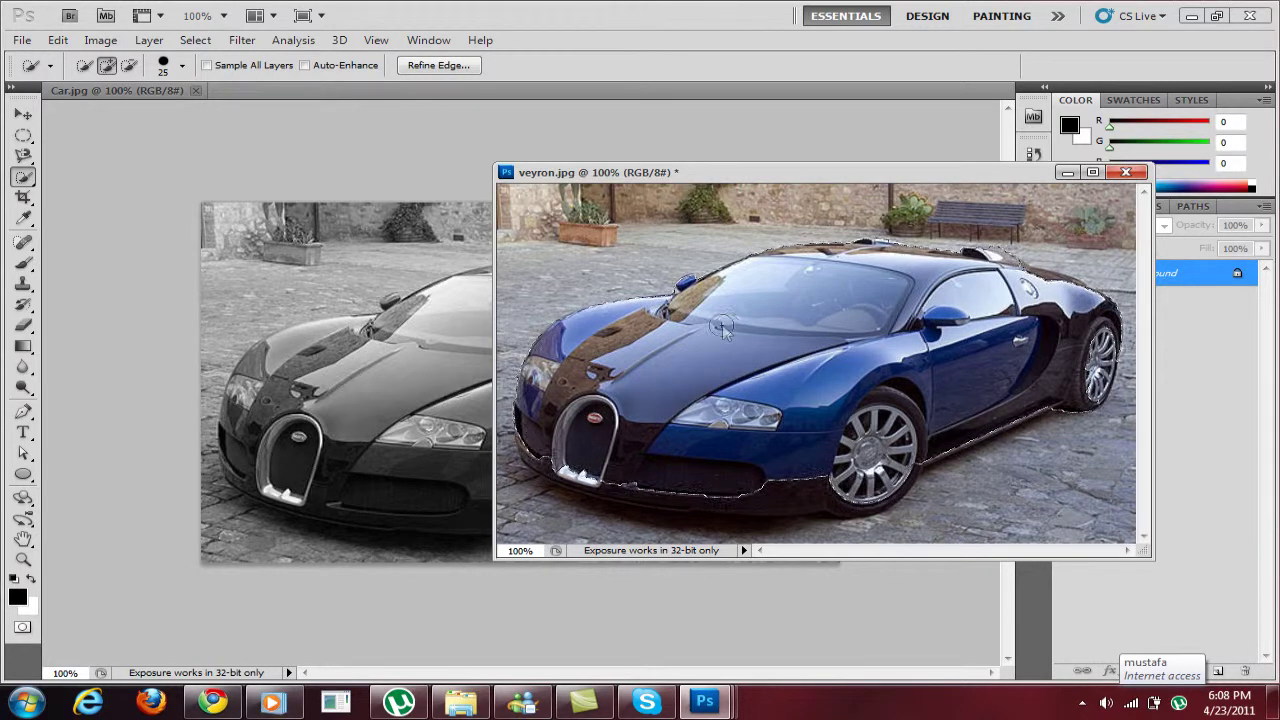
# Review the car selection in Refine Edge and accept it unchanged
pyautogui.click(462, 65)
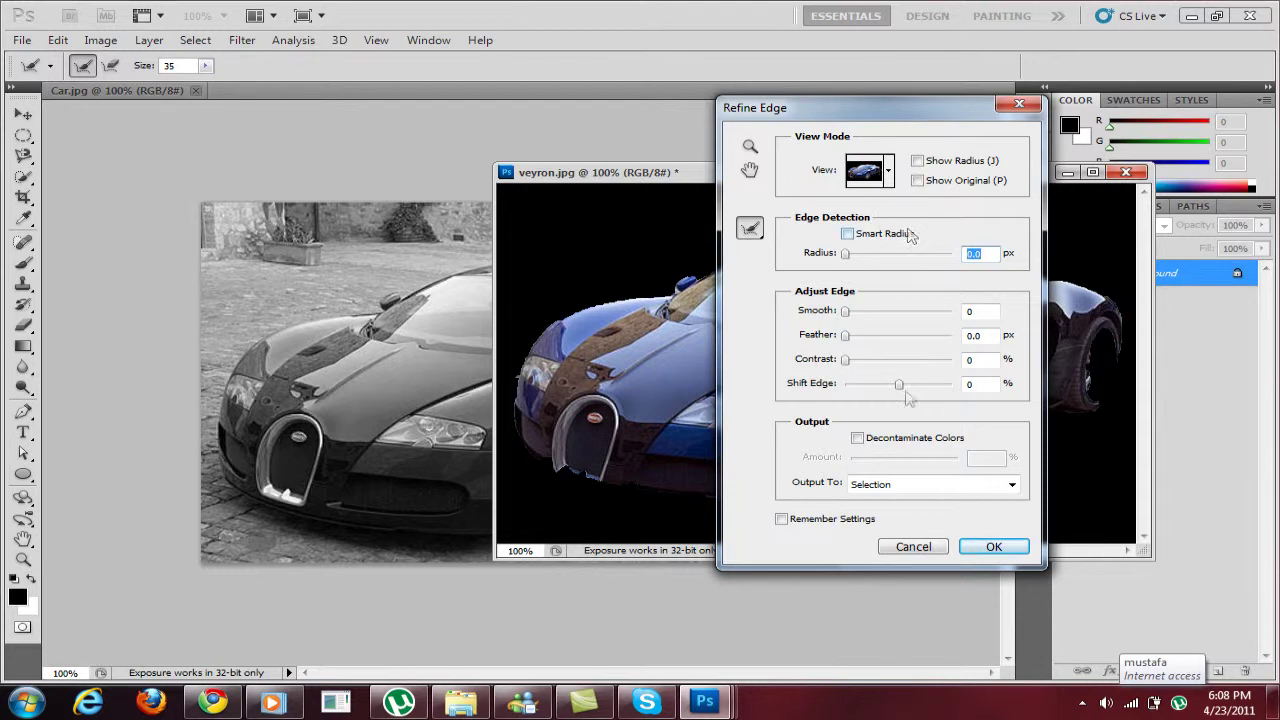
pyautogui.click(990, 546)
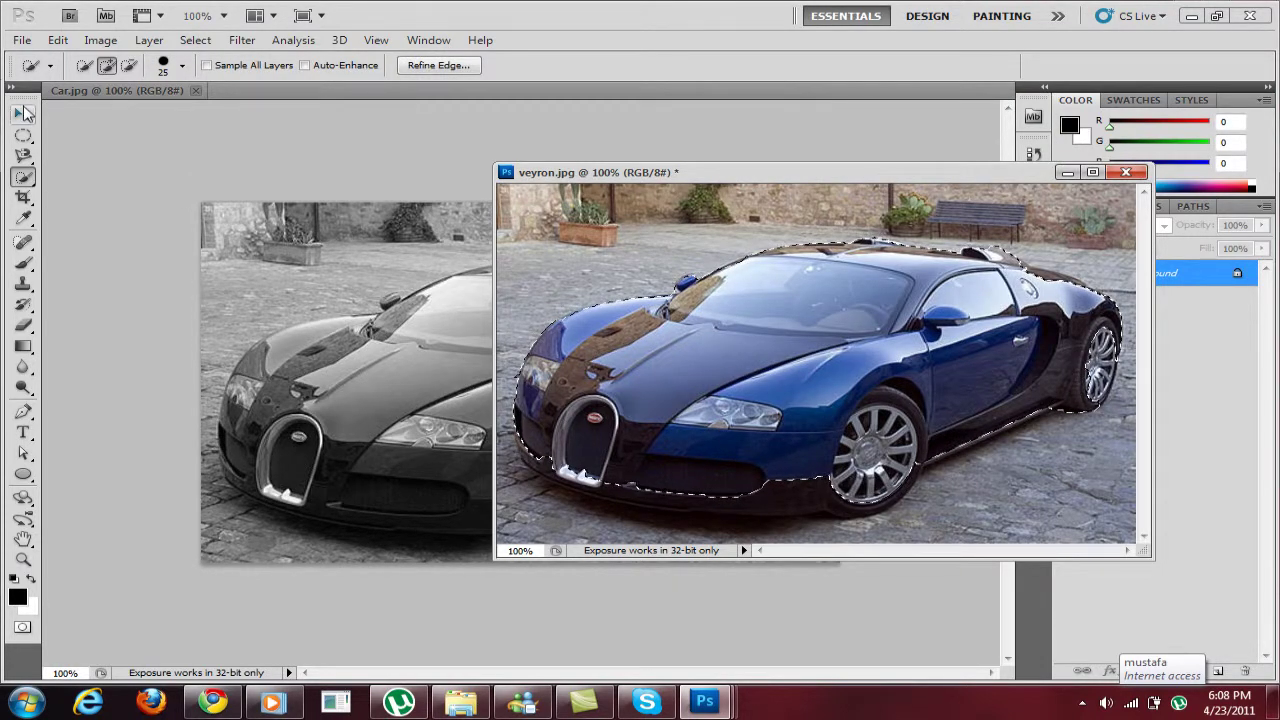
pyautogui.click(24, 114)
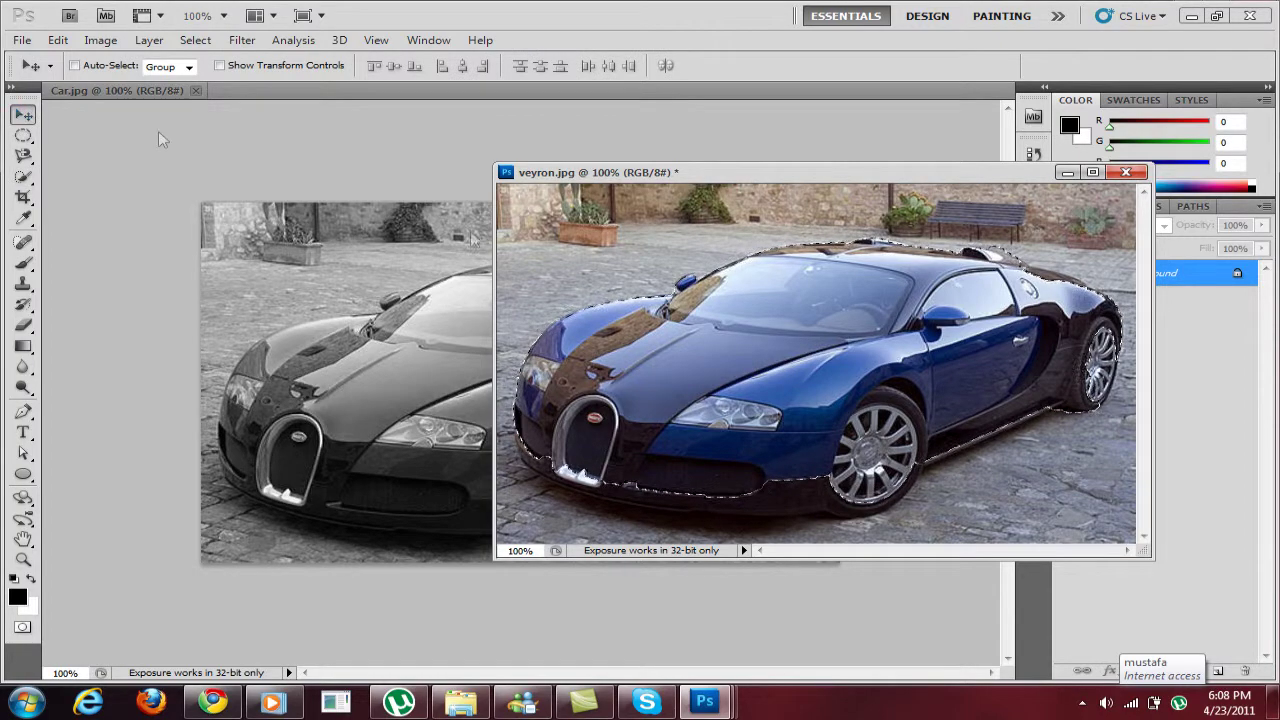
# Drag the blue car into Car.jpg and align it over the black car, nudging right four times
pyautogui.moveTo(857, 321); pyautogui.dragTo(407, 372)
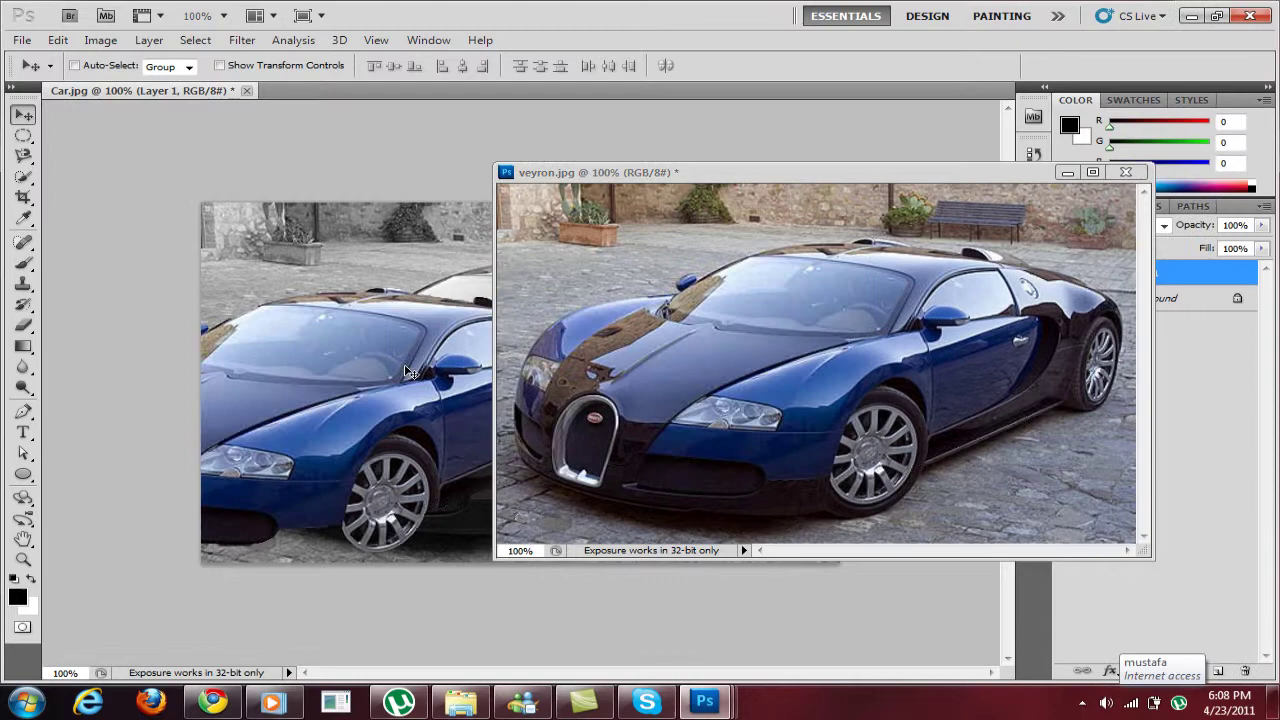
pyautogui.click(1066, 173)
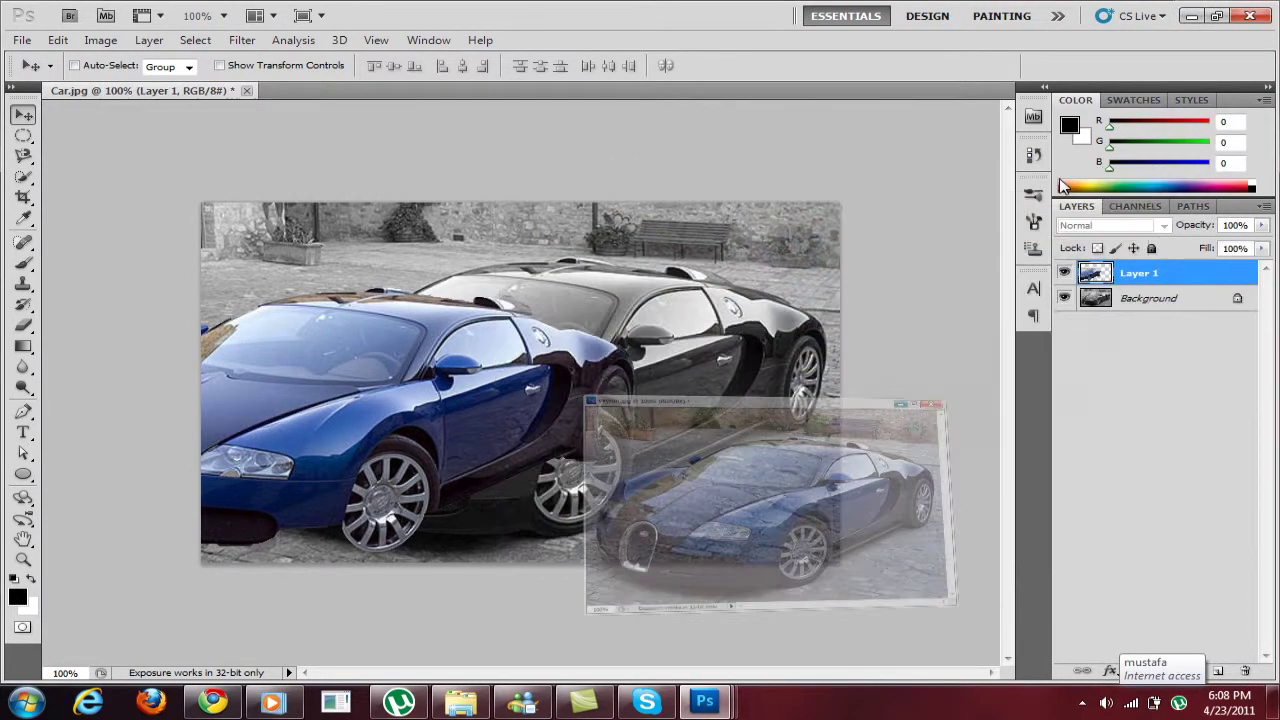
pyautogui.moveTo(370, 390)
pyautogui.mouseDown()
pyautogui.moveTo(570, 375)
pyautogui.moveTo(569, 360)
pyautogui.mouseUp()
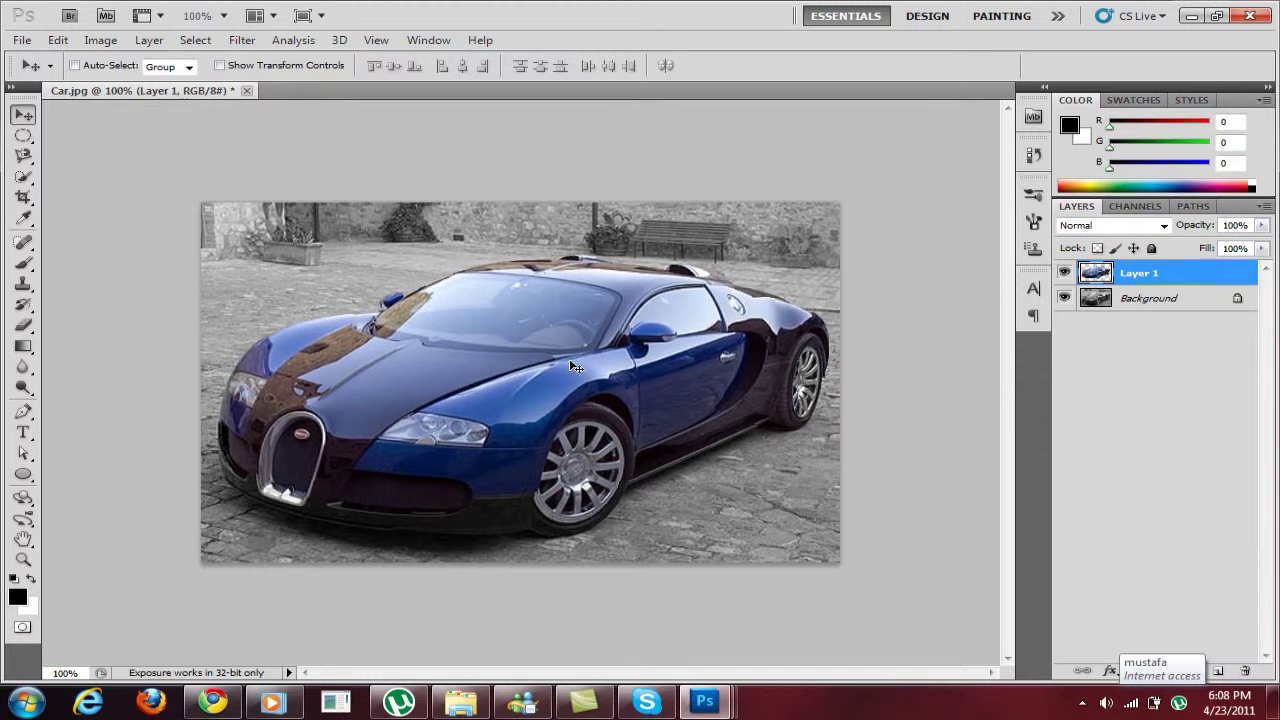
pyautogui.moveTo(575, 367); pyautogui.dragTo(575, 367)
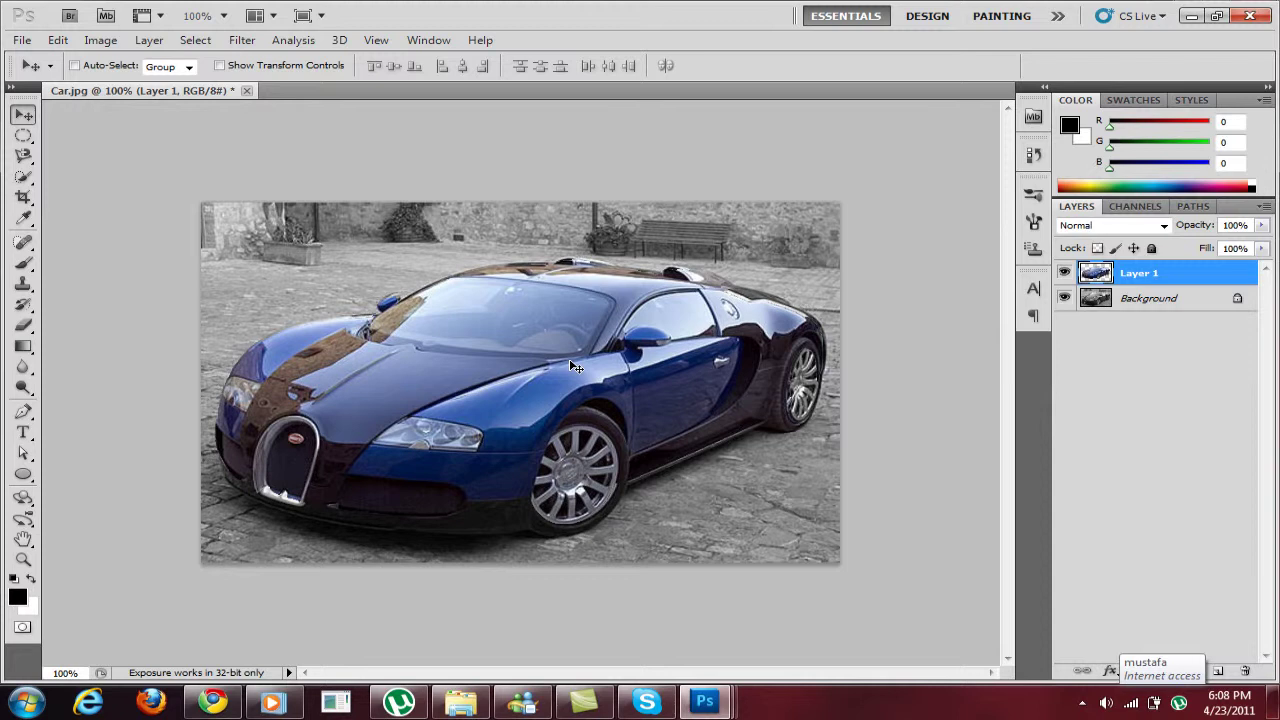
pyautogui.press('Right')
pyautogui.press('Right')
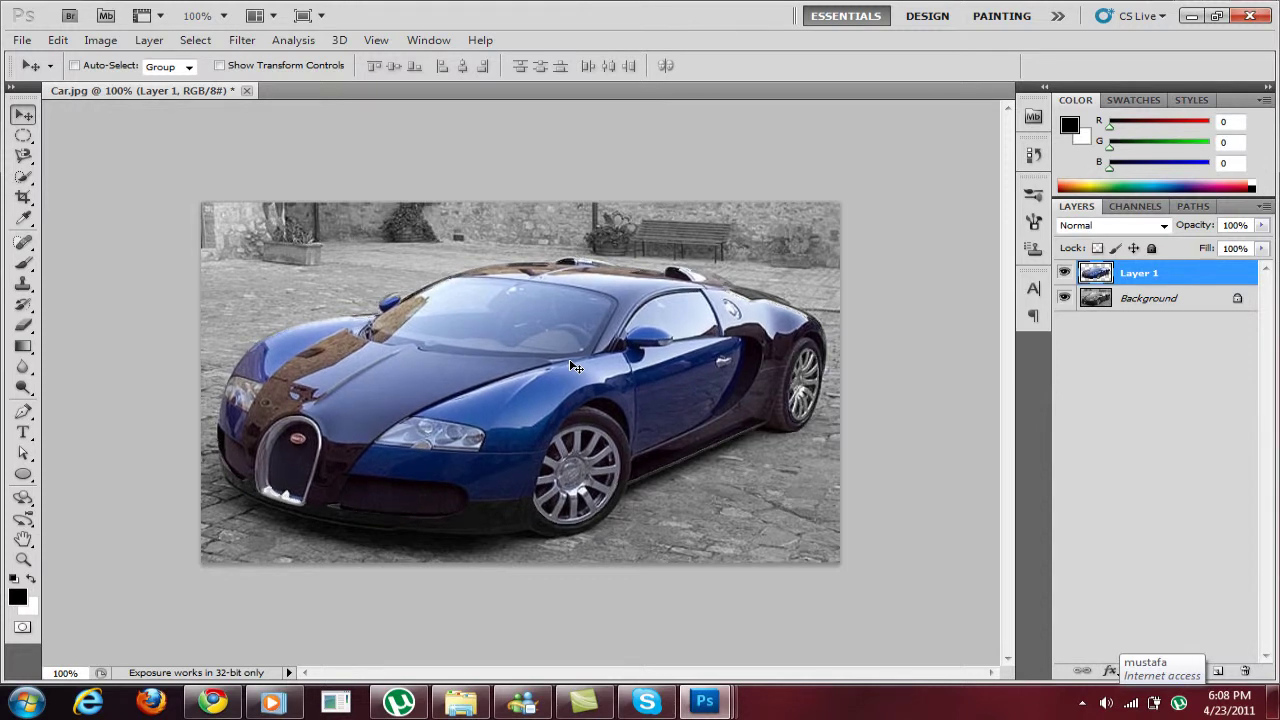
pyautogui.press('Right')
pyautogui.press('Right')
pyautogui.press('Right')
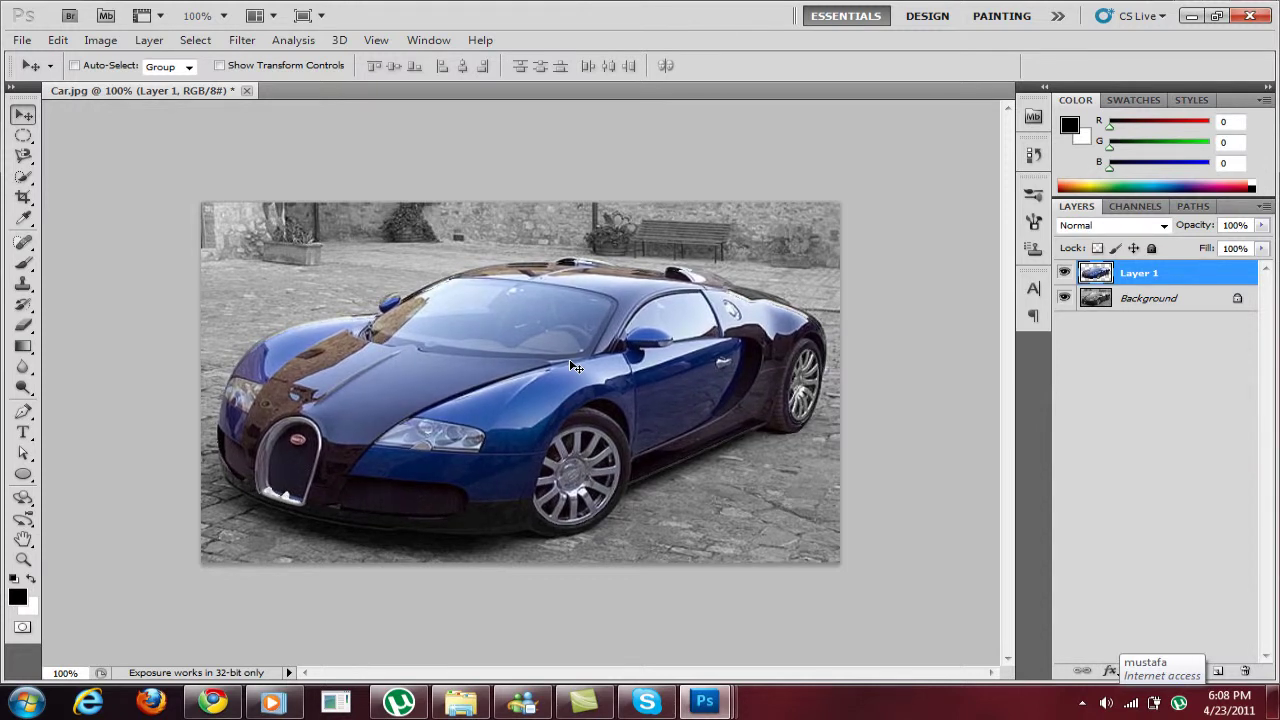
pyautogui.press('Right')
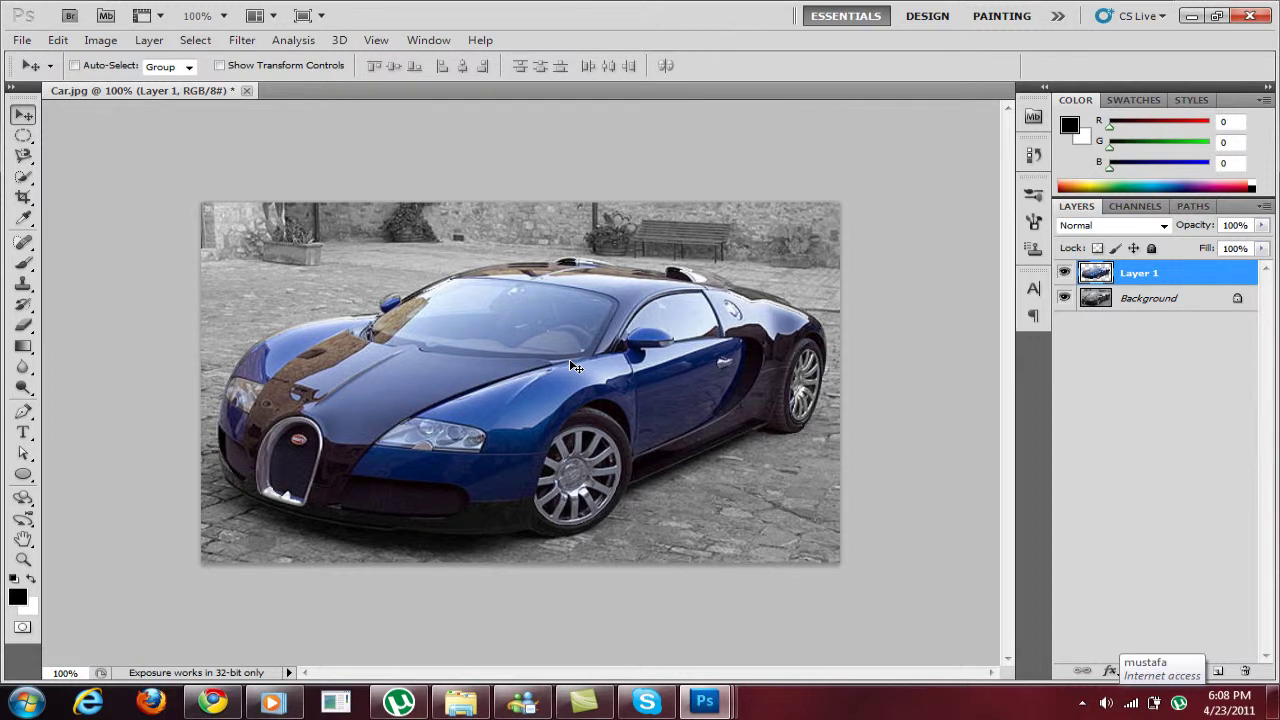
pyautogui.press('Right')
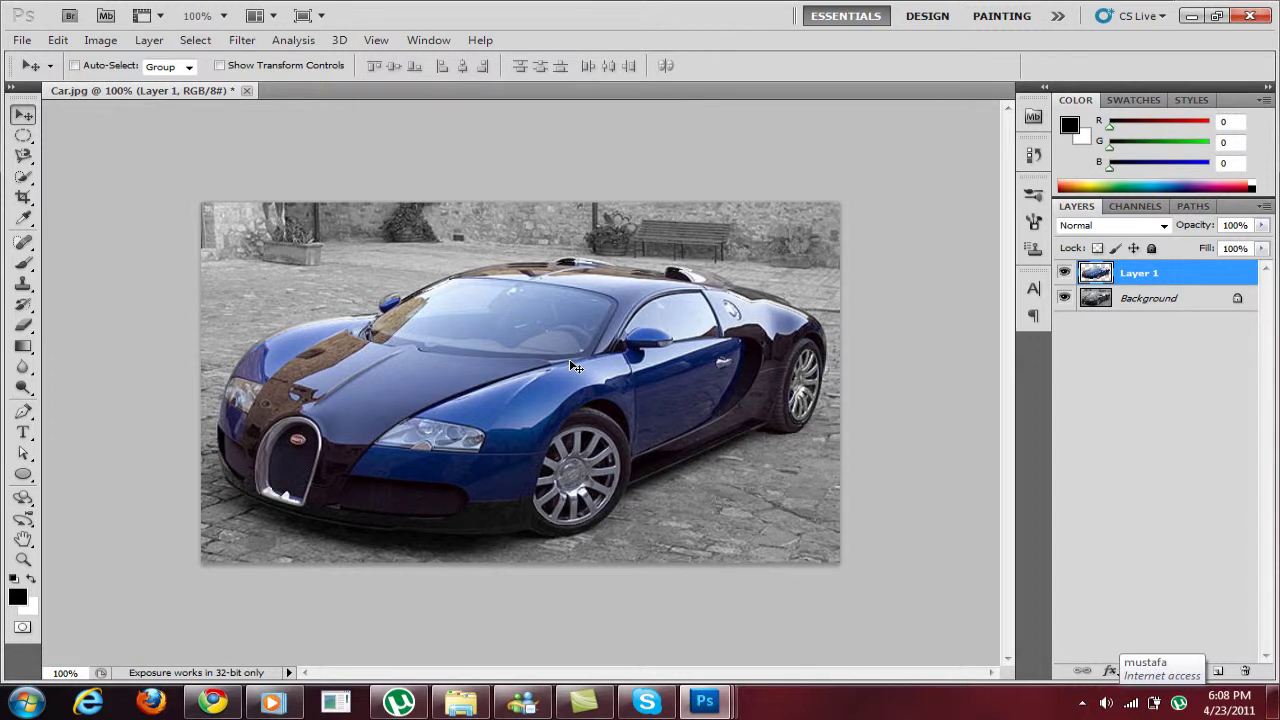